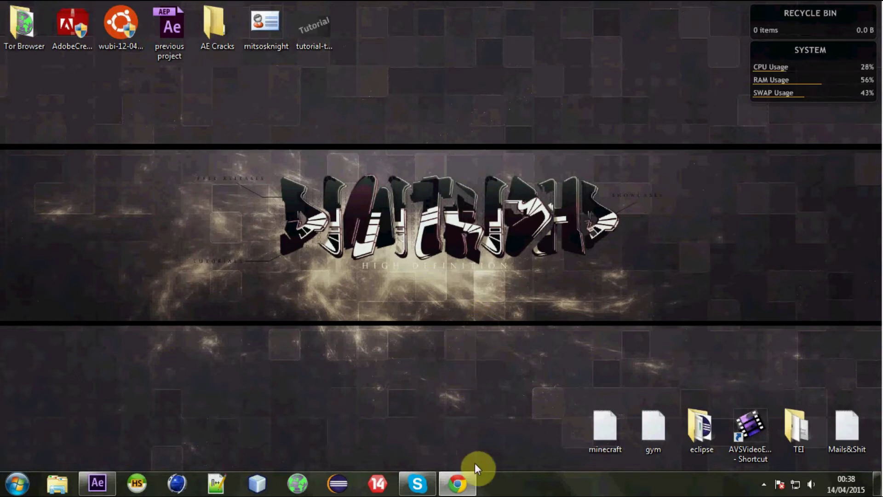
Step: View the Video Copilot Optical Flares product page full screen, then return to After Effects
left_click(469, 486)
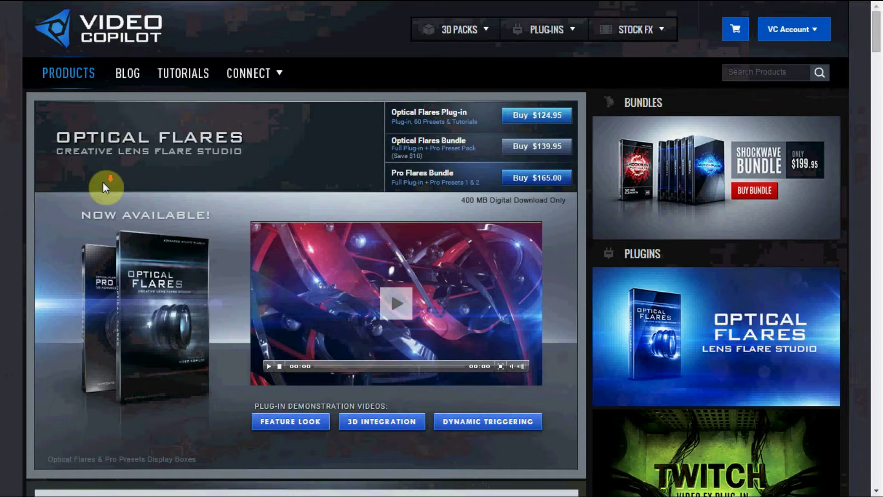
scroll(103, 183, "down", 3)
scroll(103, 183, "up", 3)
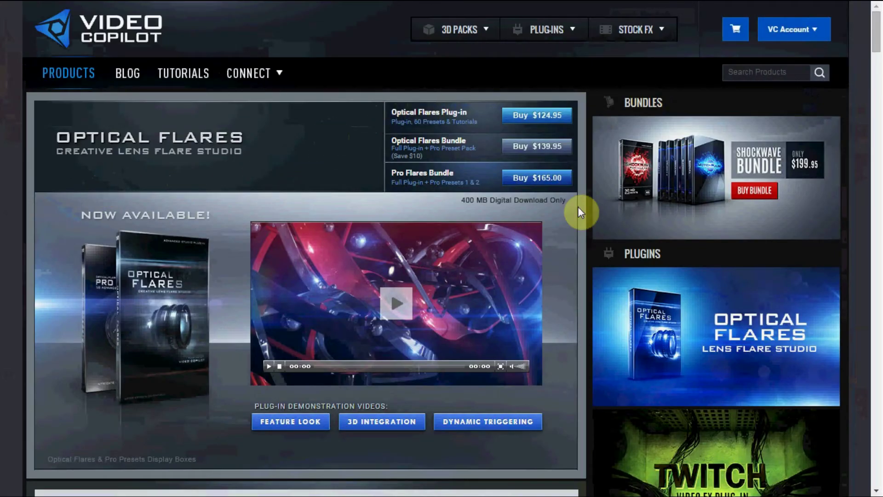
key("F11")
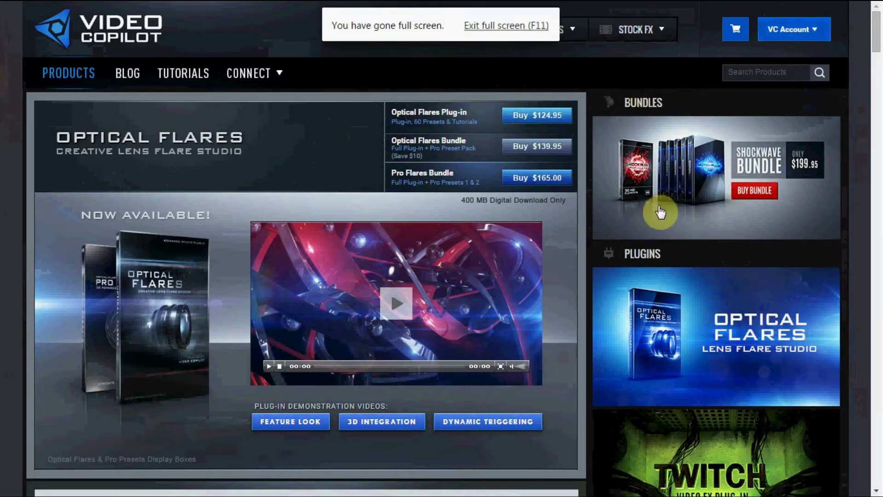
key("alt+Tab")
Step: Create a new 1920×1080 composition, Comp 1
left_click(327, 193)
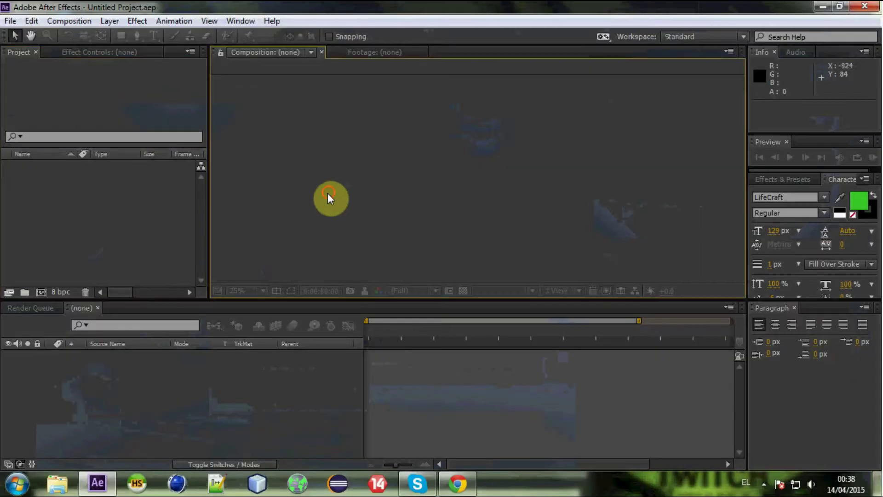
left_click(75, 20)
left_click(79, 36)
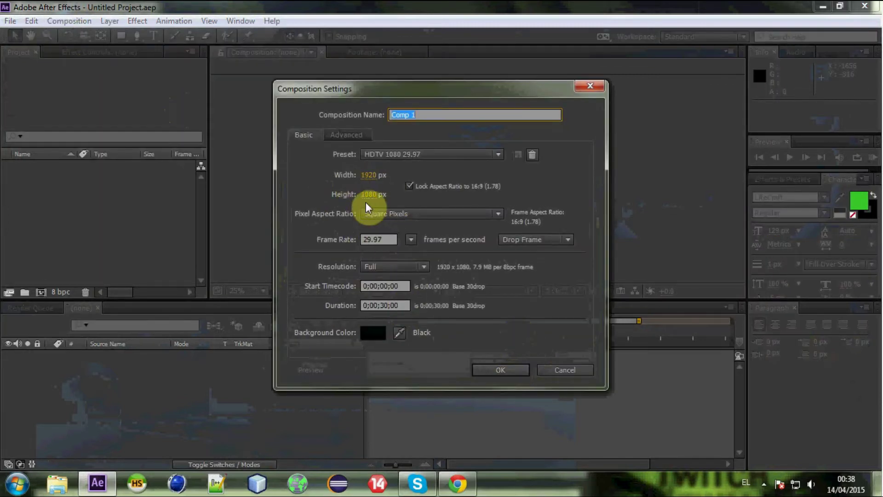
left_click(481, 372)
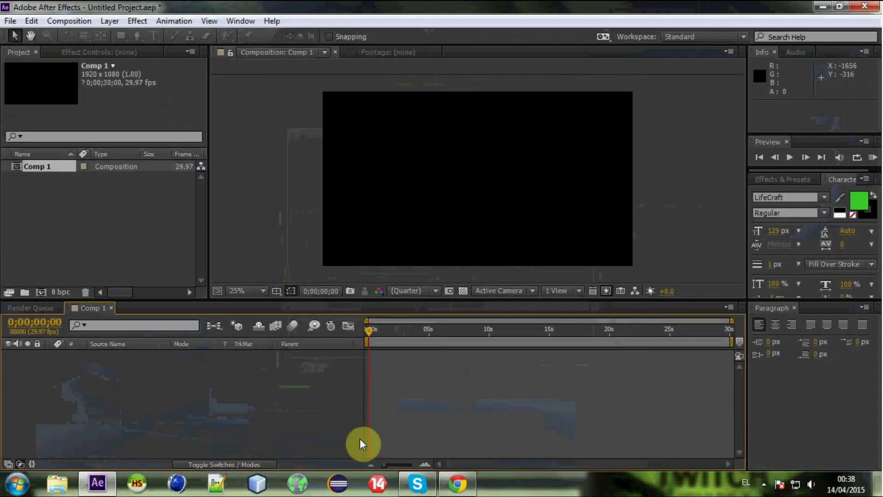
Step: Add a text layer reading 'Tutorial Dimitris HD' in a drawn text box
left_click(154, 36)
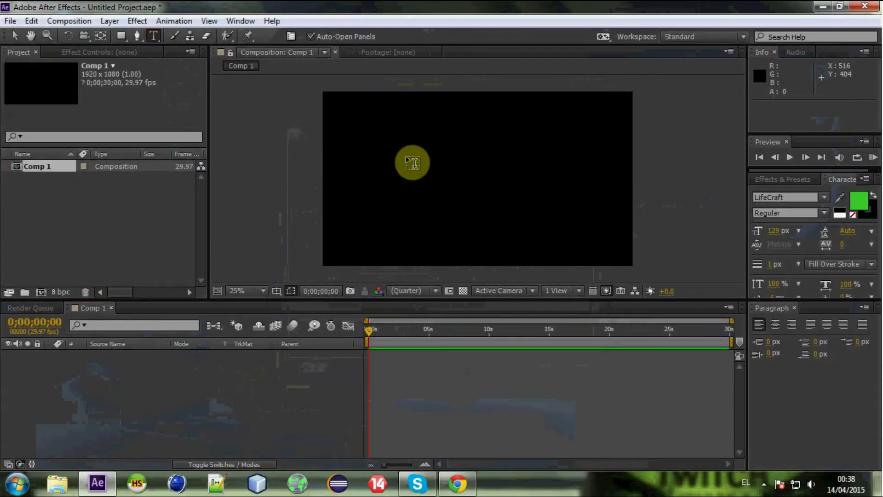
left_click_drag(367, 149, 584, 201)
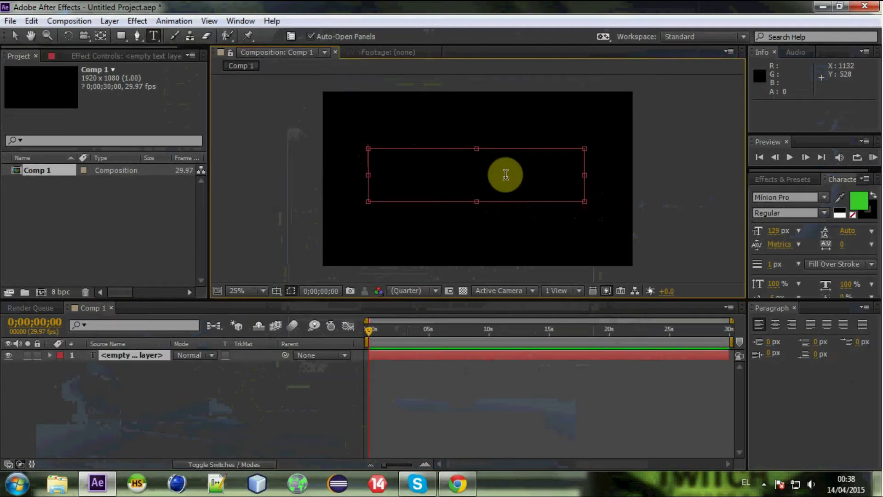
type("Διμ")
key("alt+shift")
key("BackSpace")
key("BackSpace")
type("Tuto")
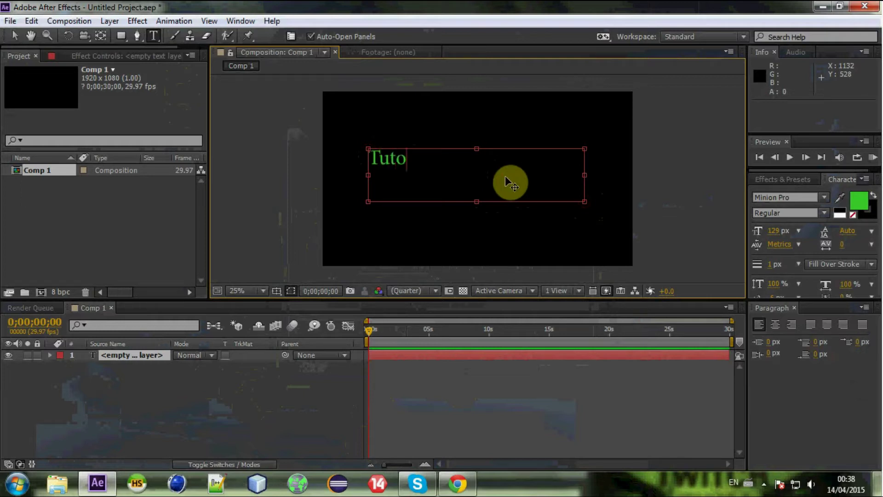
type("rial Dimitrs")
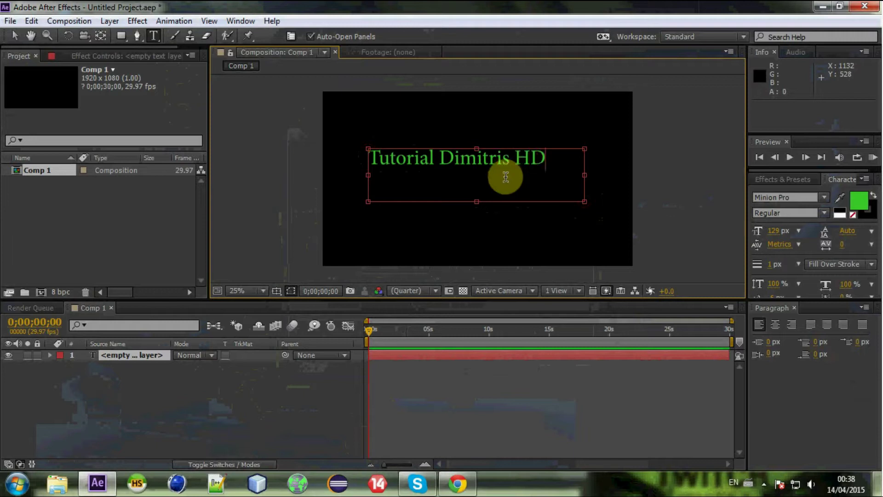
left_click(118, 413)
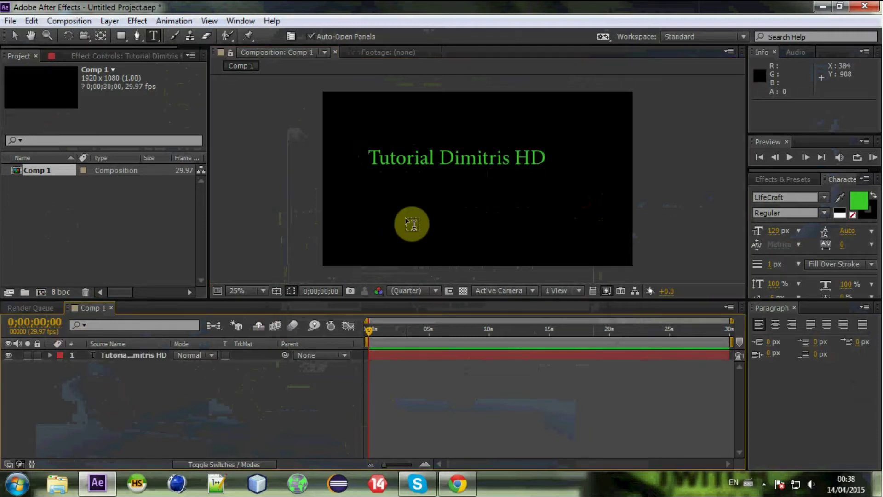
Step: Move the text down to the frame centre and deselect it
left_click(14, 36)
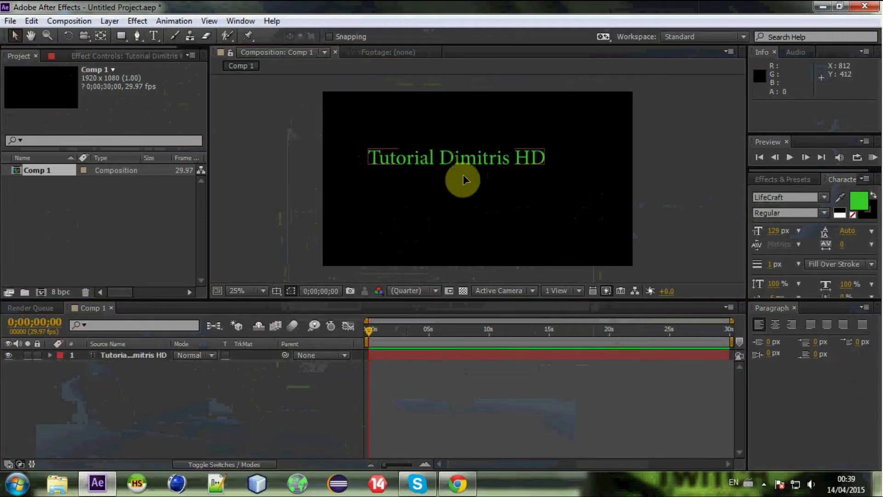
left_click_drag(463, 176, 479, 201)
left_click(274, 409)
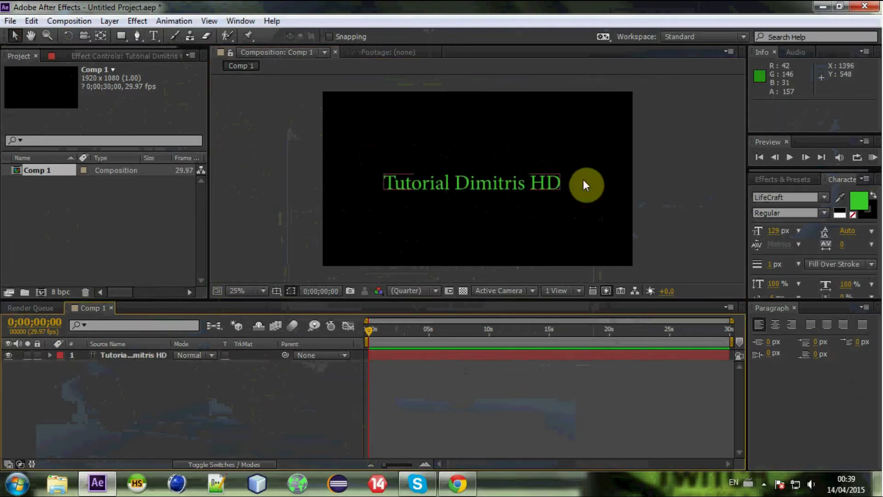
Step: Add a full-frame dark gray solid layer set to Screen blend mode
left_click(104, 355)
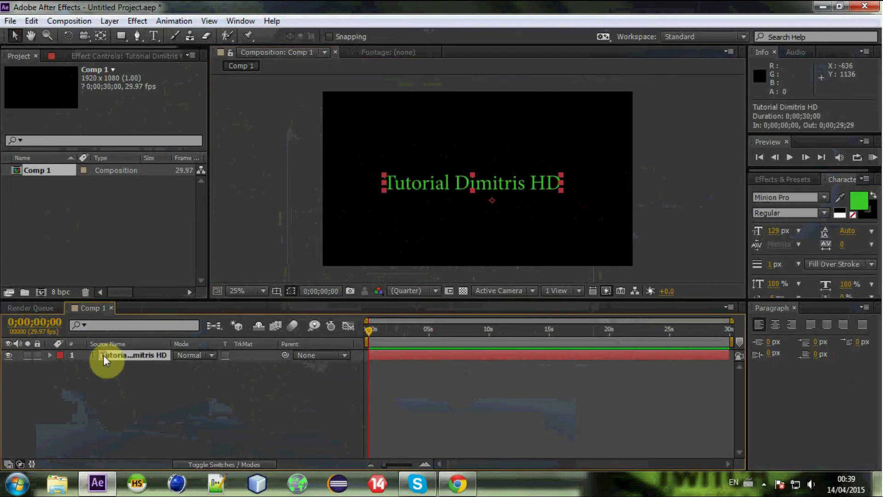
right_click(95, 393)
left_click(292, 290)
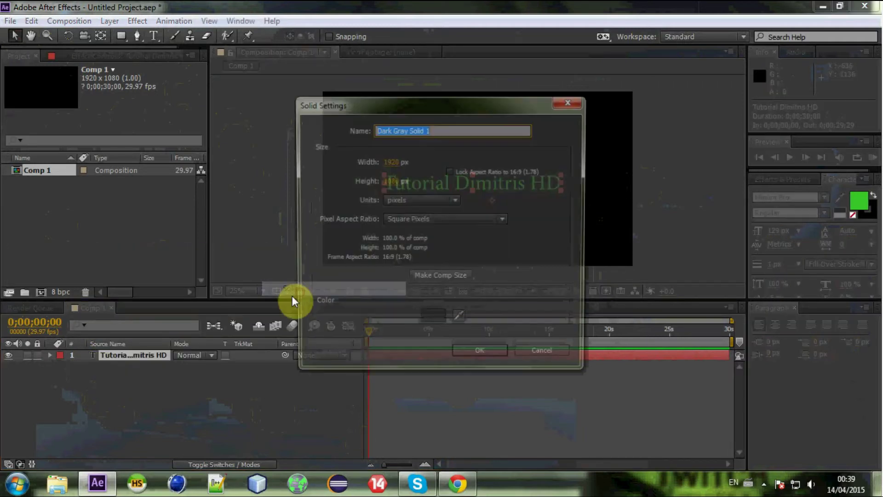
left_click(487, 356)
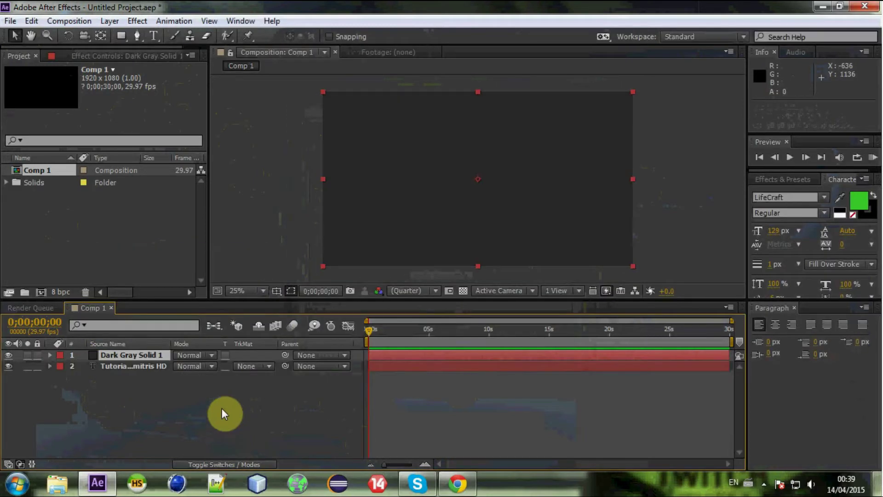
left_click(213, 357)
left_click(255, 208)
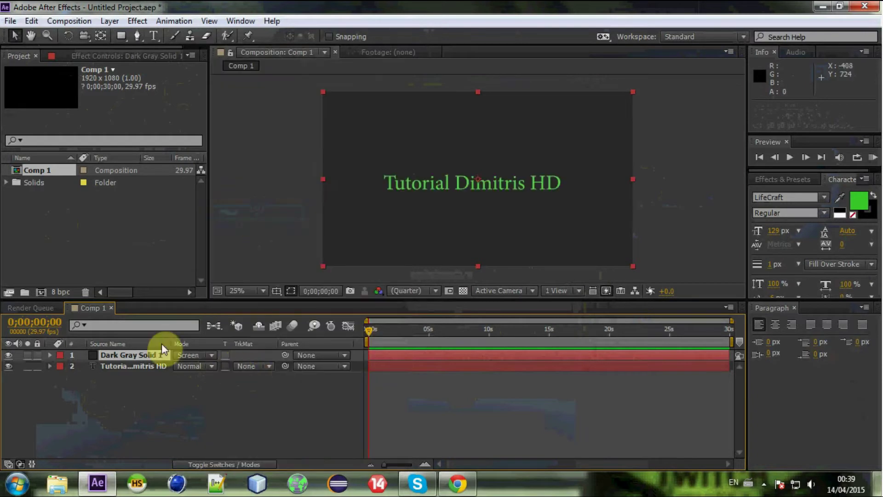
Step: Apply Optical Flares to the solid, place the flare left of the text, and open its Options
left_click(137, 21)
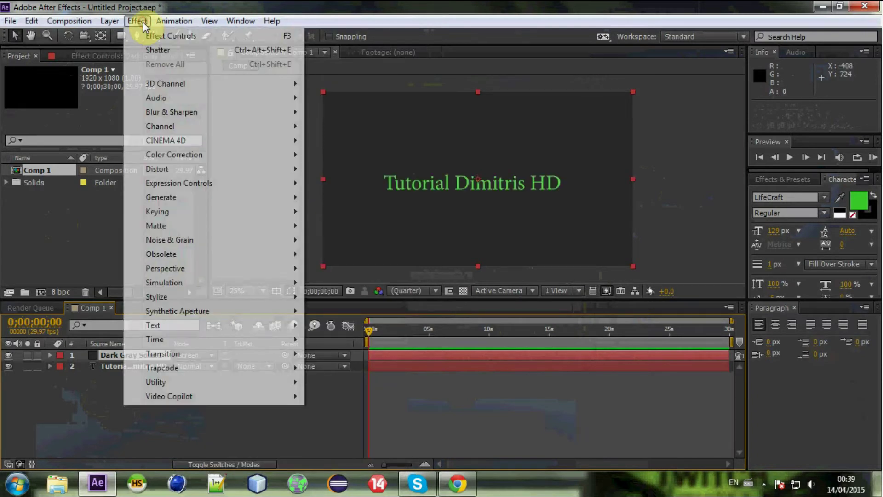
mouse_move(170, 395)
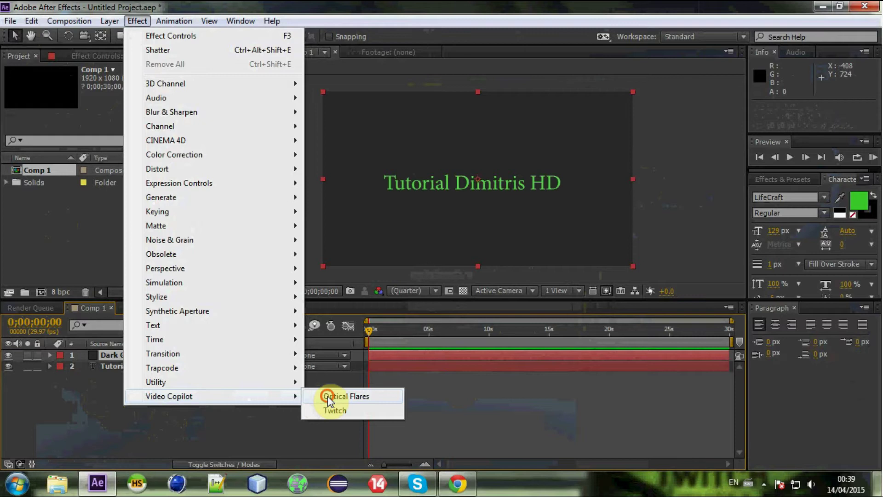
left_click(328, 397)
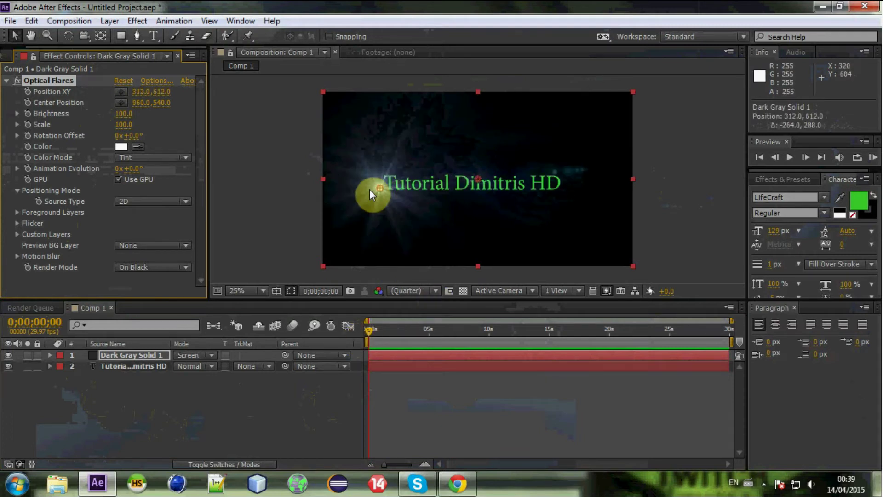
left_click_drag(417, 145, 350, 187)
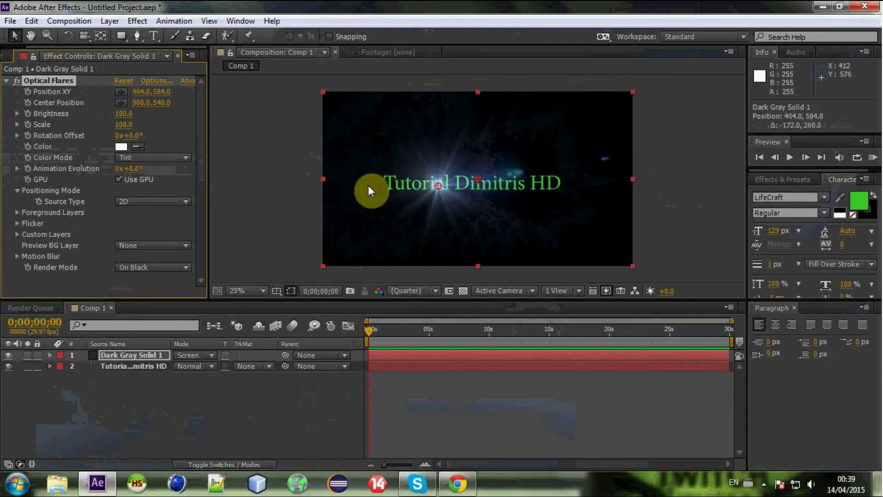
left_click(153, 81)
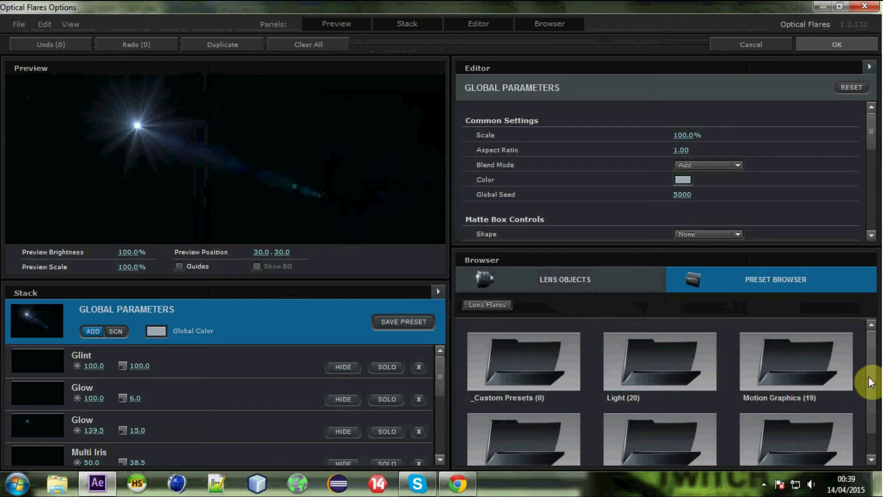
Step: Apply the Old School preset from the Motion Graphics flare presets
left_click_drag(869, 380, 869, 395)
left_click(797, 352)
scroll(797, 351, "down", 5)
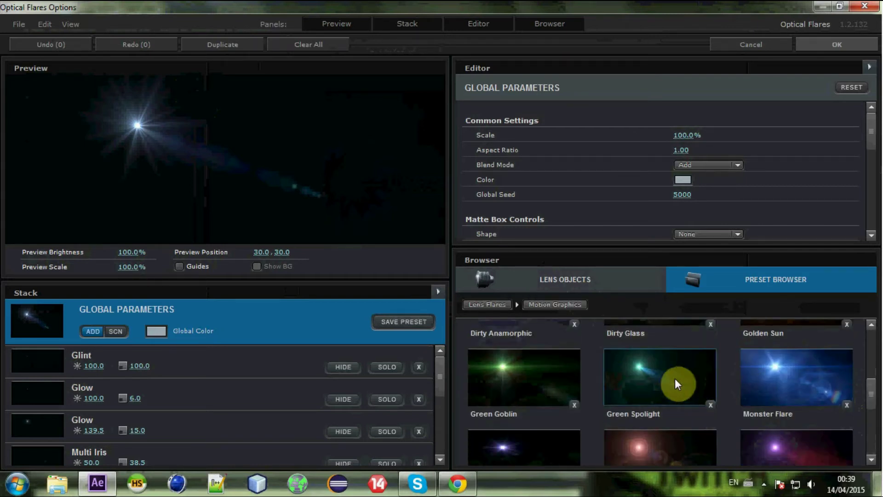
scroll(556, 383, "down", 2)
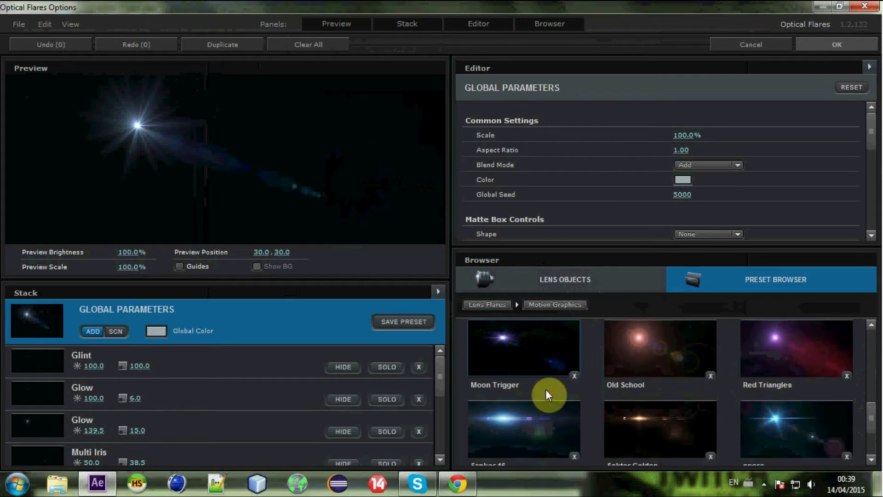
scroll(545, 389, "down", 2)
left_click(644, 352)
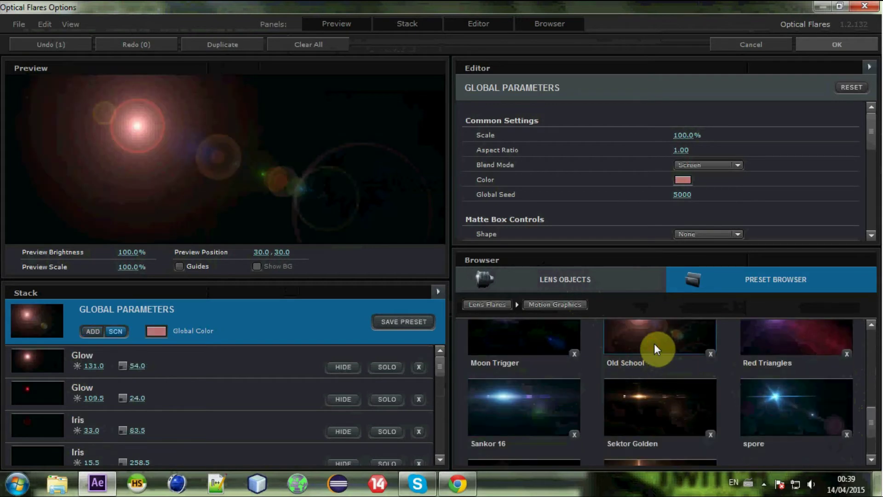
left_click(816, 42)
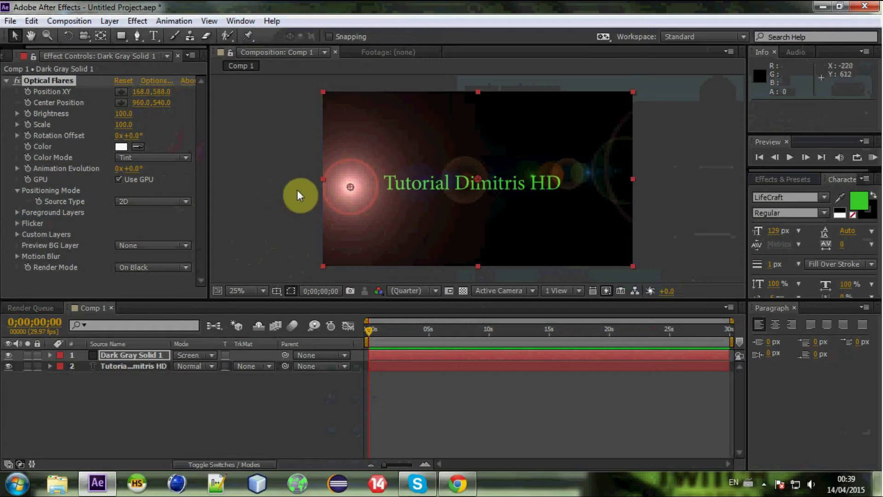
Step: Move the flare further left and select the Dark Gray Solid 1 Optical Flares effect
mouse_move(152, 92)
left_mouse_down()
mouse_move(136, 109)
mouse_move(114, 201)
mouse_move(126, 131)
mouse_move(197, 129)
mouse_move(138, 148)
mouse_move(123, 142)
mouse_move(134, 141)
mouse_move(119, 114)
mouse_move(151, 114)
mouse_move(116, 115)
left_mouse_up()
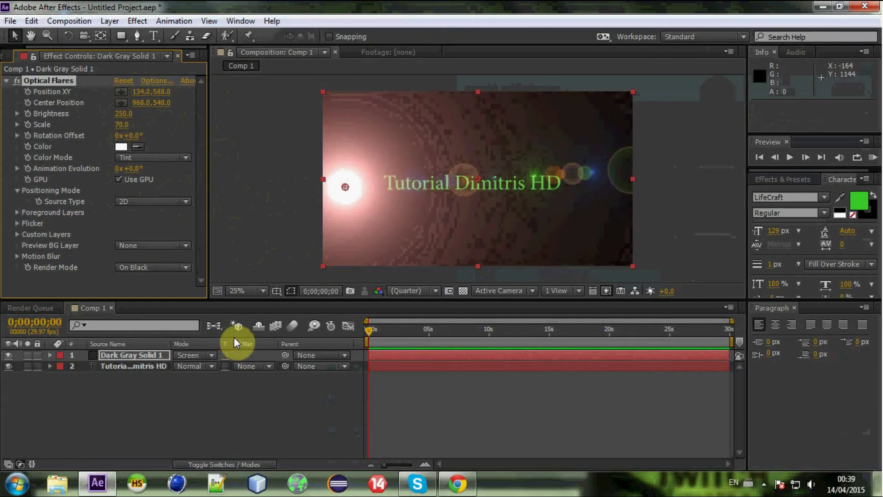
left_click(114, 356)
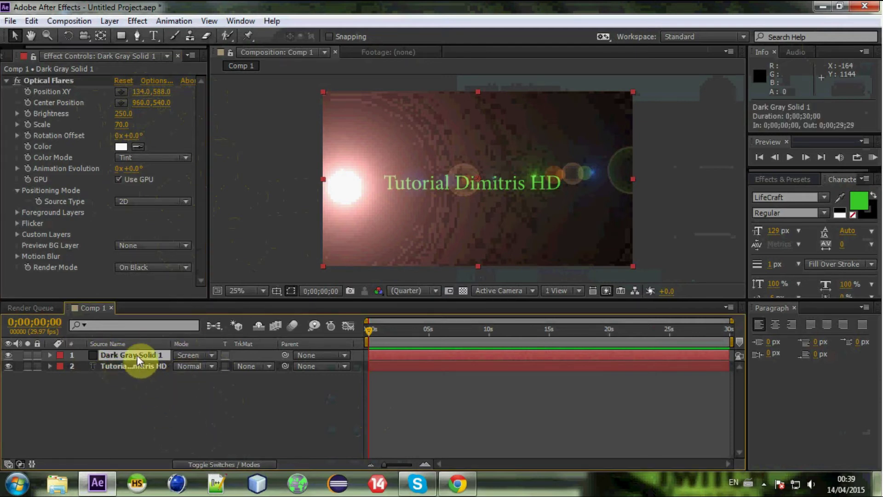
left_click(44, 96)
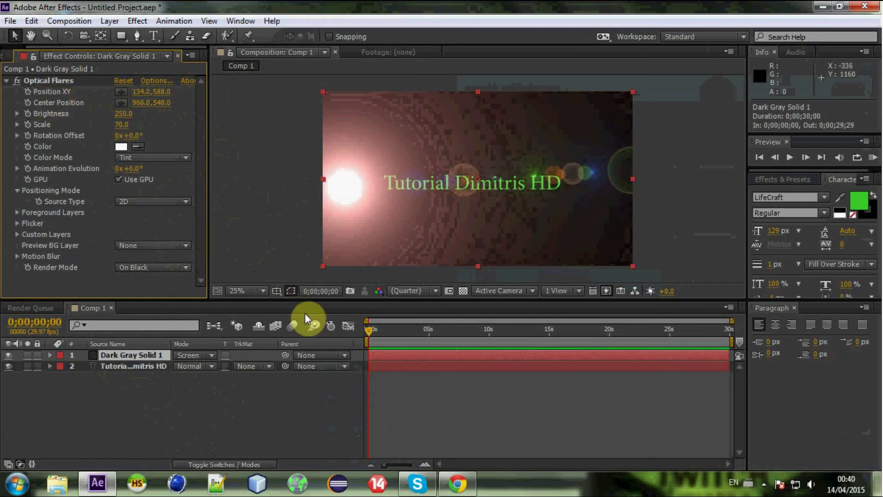
left_click(52, 88)
Step: Keyframe the flare position to sweep from the left edge to the right edge by about 5 s
left_click_drag(347, 189, 299, 188)
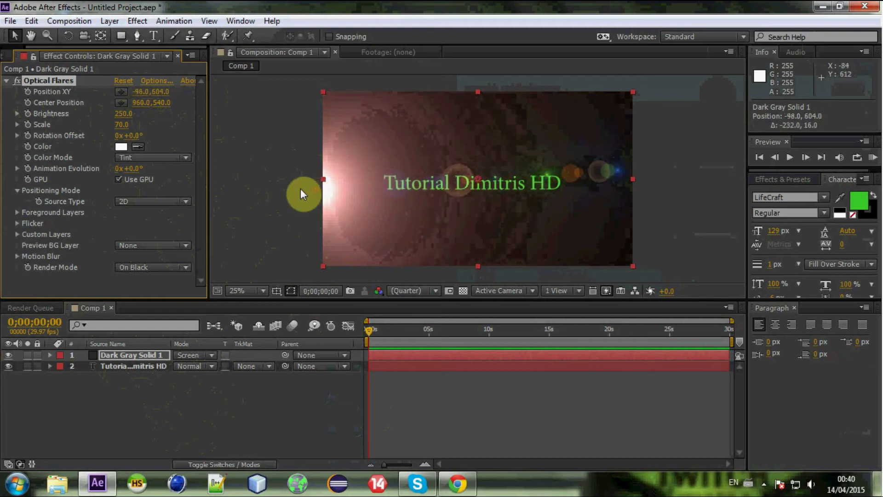
left_click(28, 91)
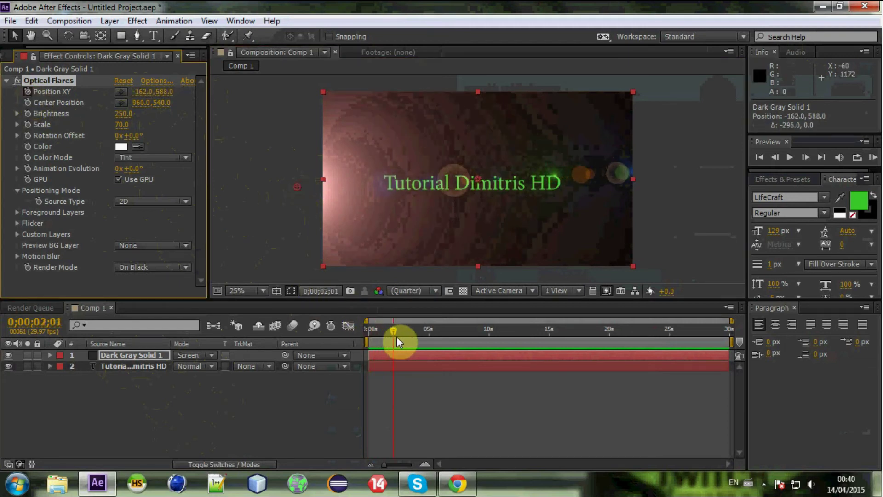
left_click_drag(397, 338, 427, 334)
left_click_drag(291, 183, 628, 183)
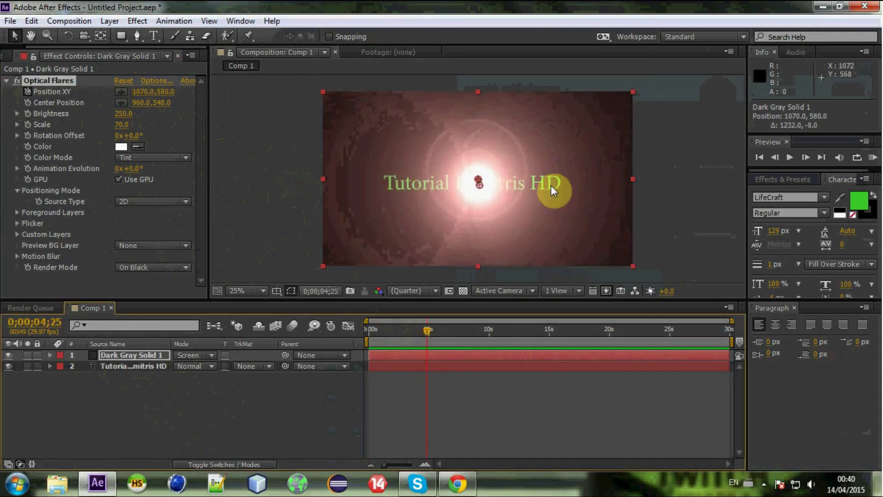
left_click_drag(628, 183, 627, 183)
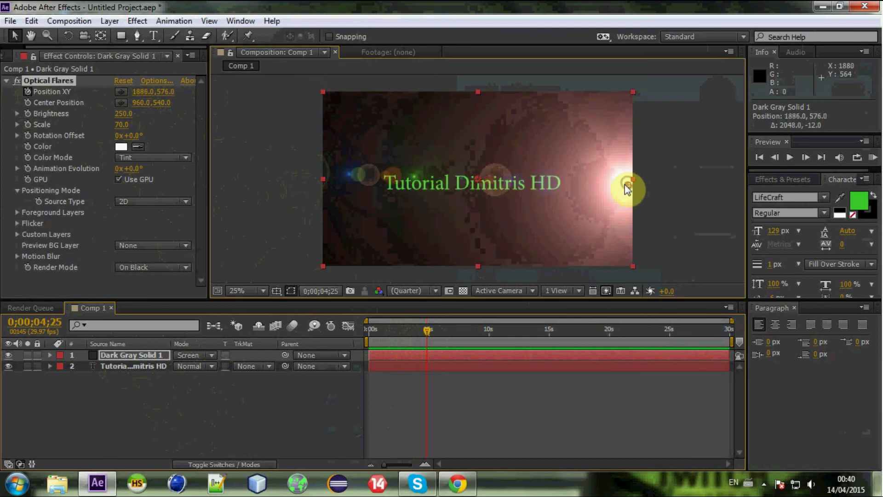
left_click_drag(423, 328, 356, 335)
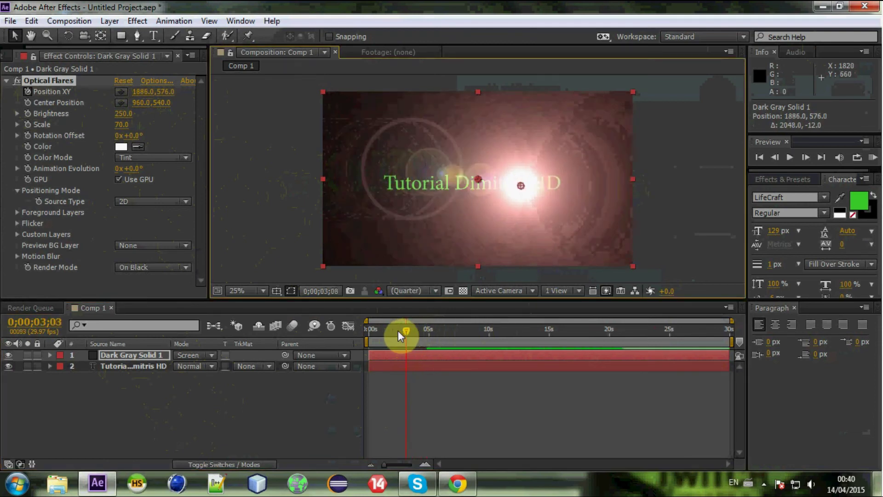
left_click(788, 157)
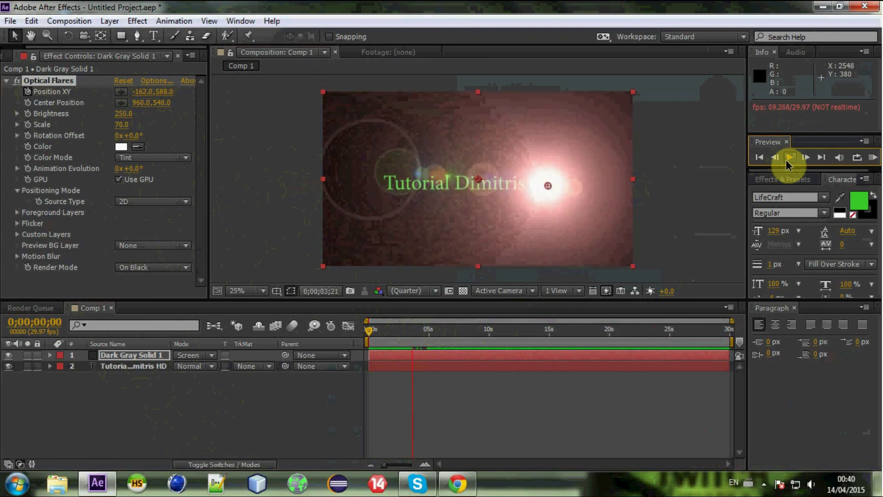
left_click(759, 159)
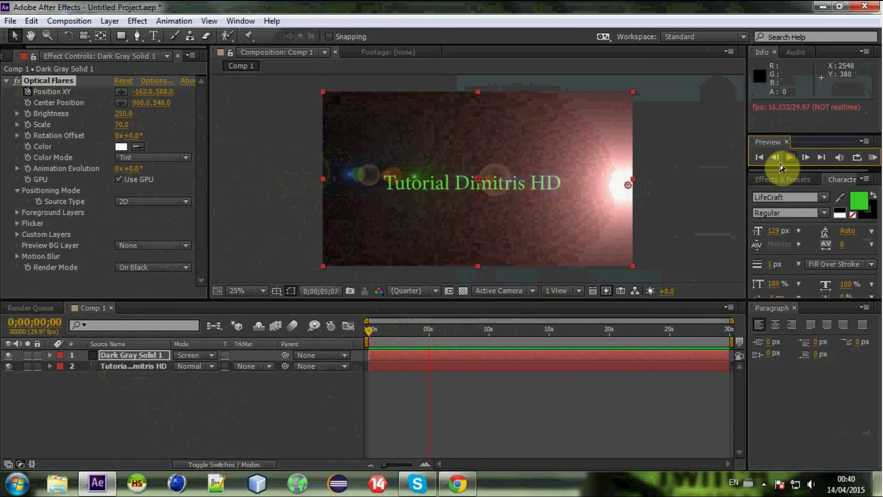
left_click(790, 158)
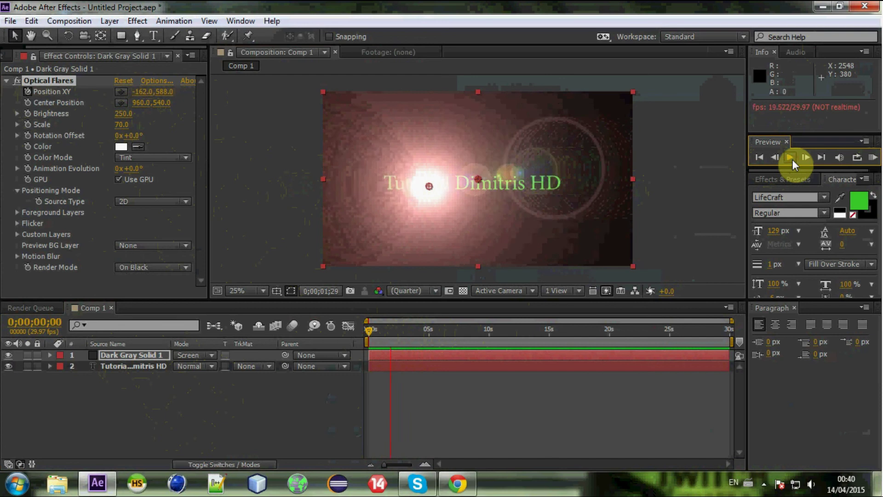
left_click(757, 157)
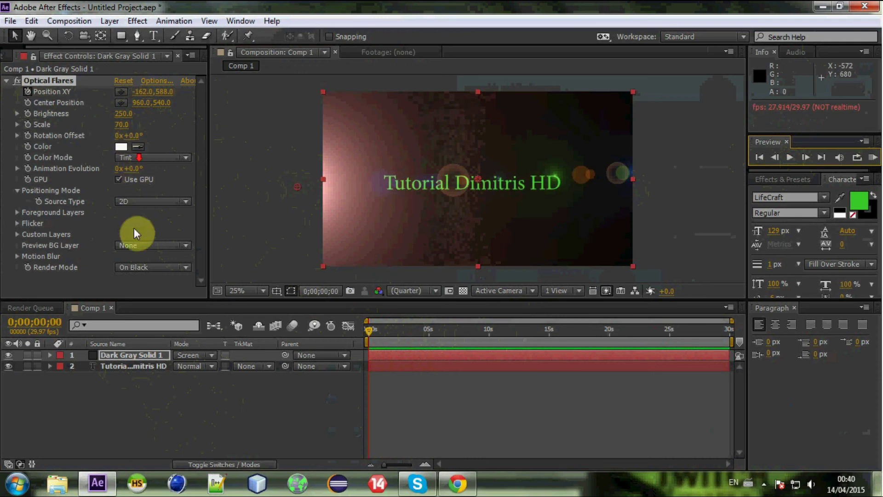
Step: Tint the flare red (#DB2C2C) and scrub its scale down to 40
left_click(121, 146)
left_click_drag(410, 290, 384, 295)
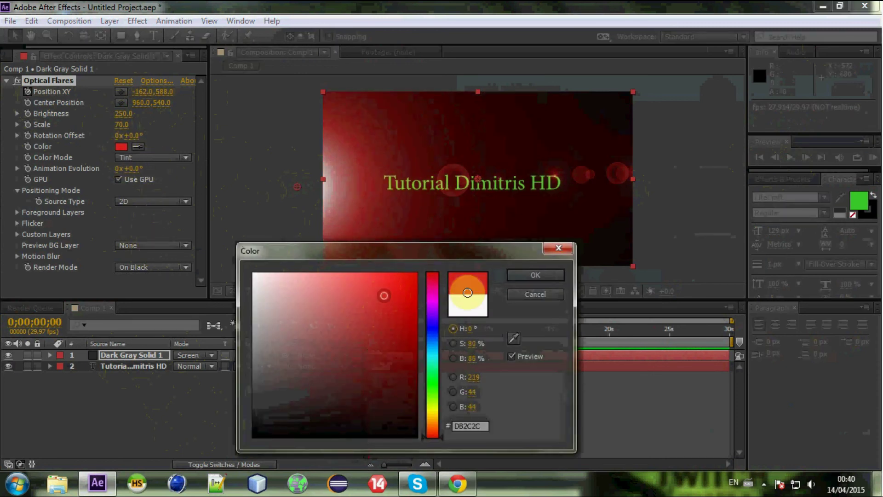
left_click(532, 276)
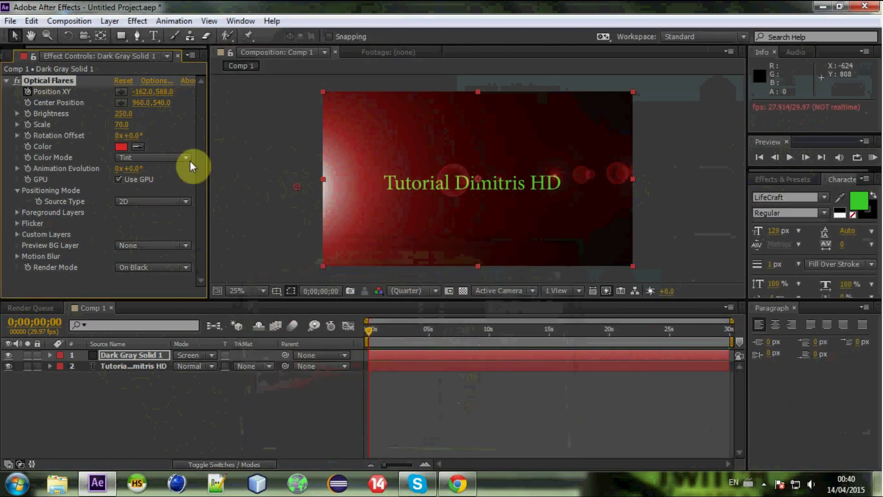
left_click_drag(122, 124, 131, 140)
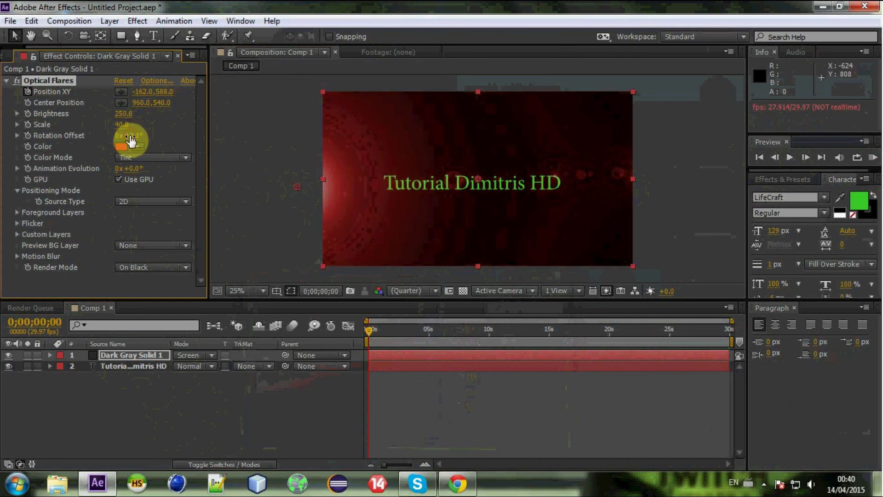